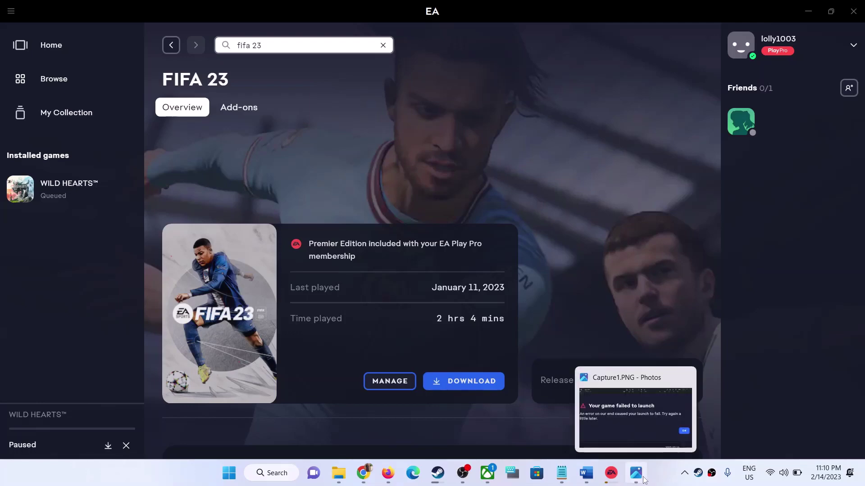
# Review the launch error screenshot and the word 'game' in Step 1 of the Word notes.
pyautogui.click(643, 477)
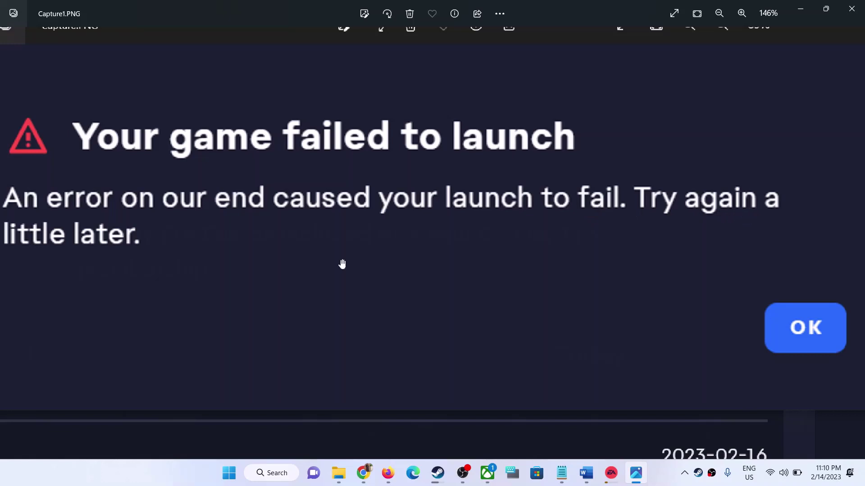
pyautogui.click(802, 9)
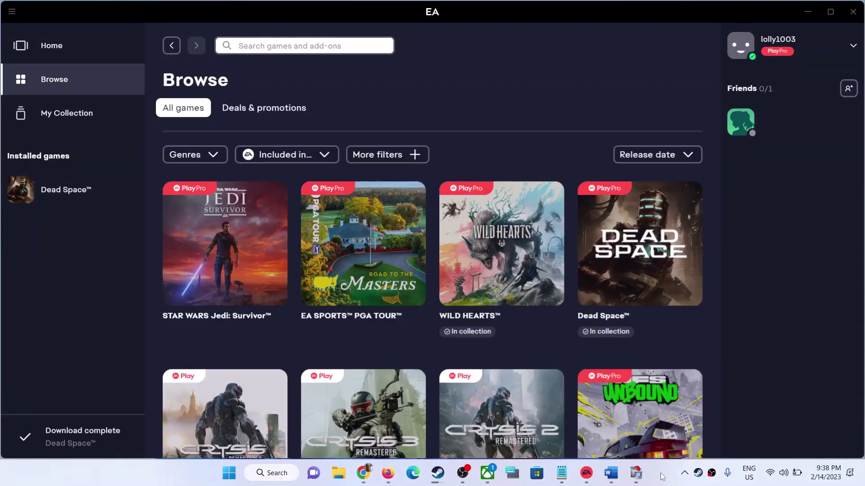
pyautogui.click(610, 473)
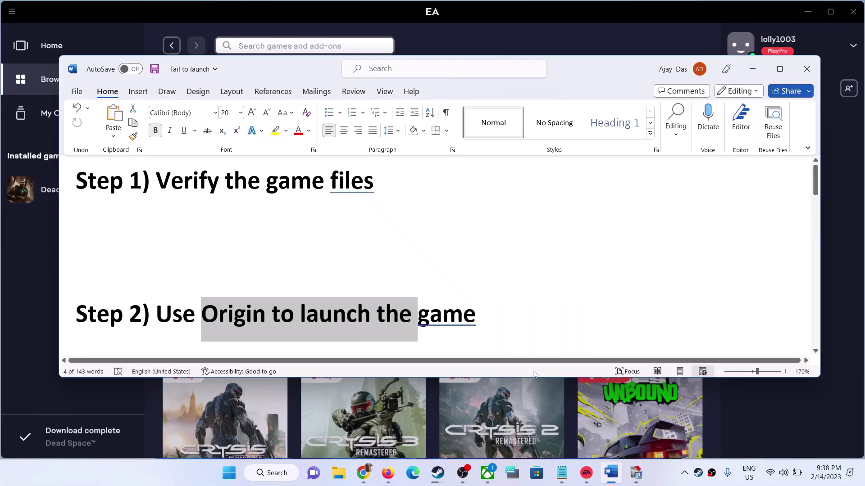
pyautogui.doubleClick(266, 189)
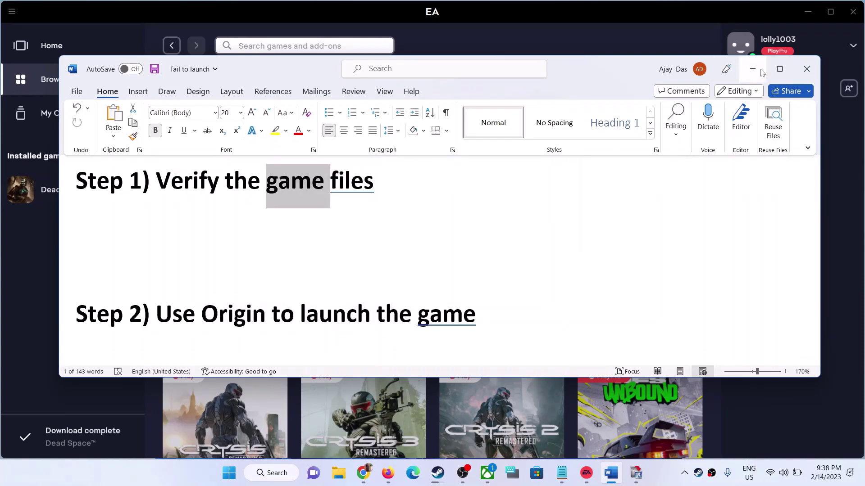
pyautogui.click(761, 72)
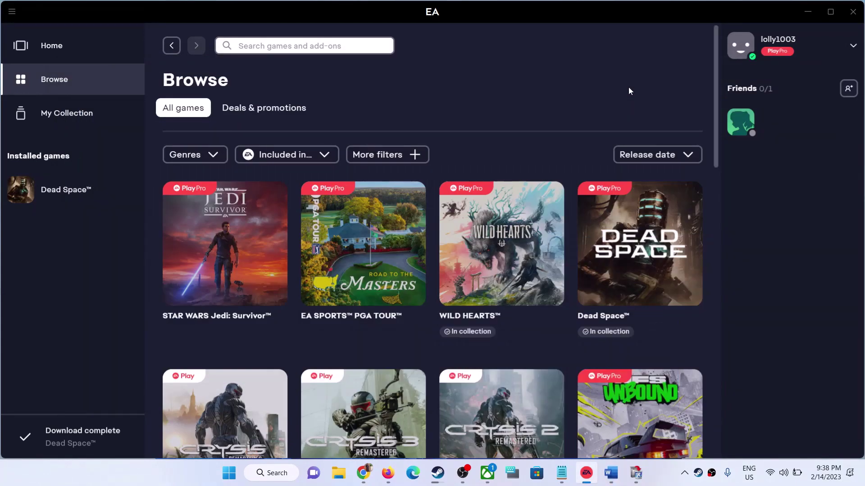
# Open the Dead Space page under Installed games and run Repair from MANAGE.
pyautogui.moveTo(84, 196)
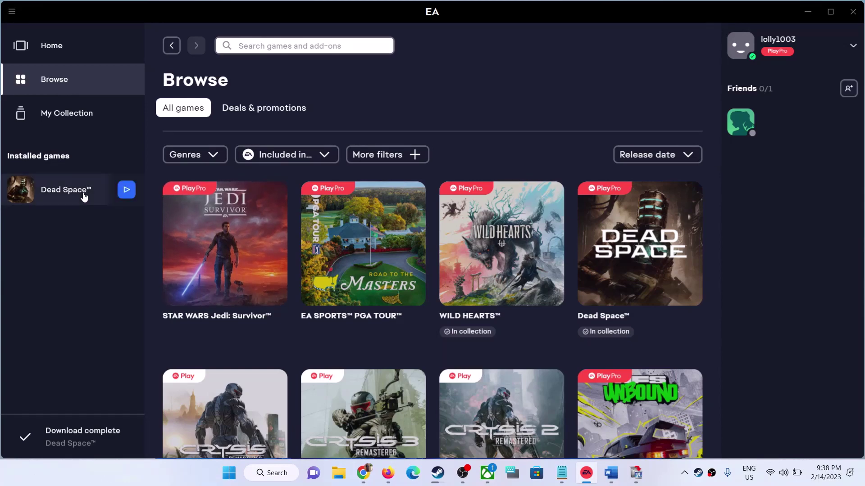
pyautogui.click(81, 196)
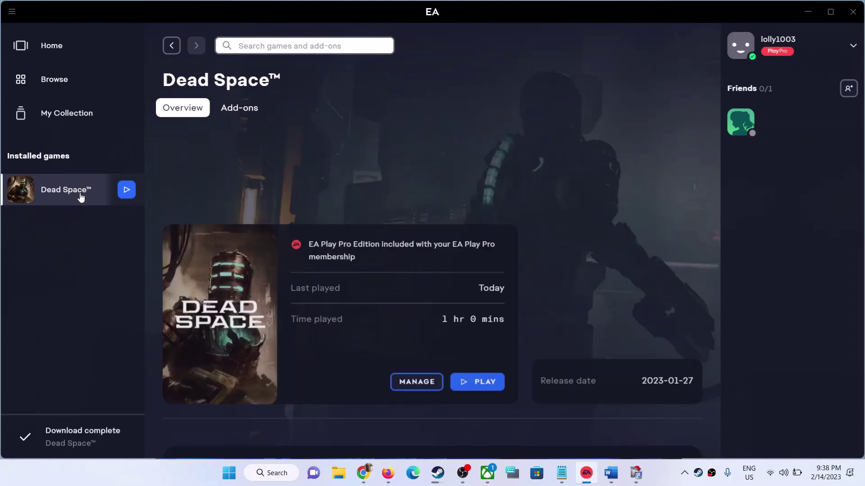
pyautogui.click(413, 379)
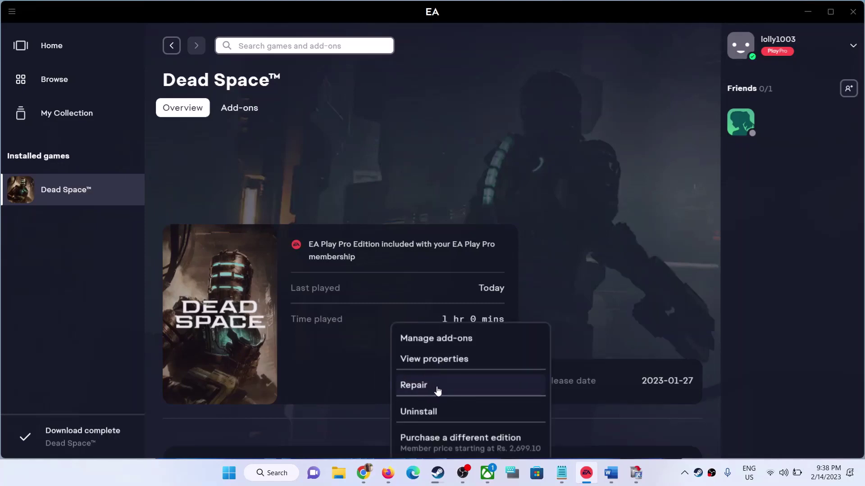
pyautogui.click(351, 372)
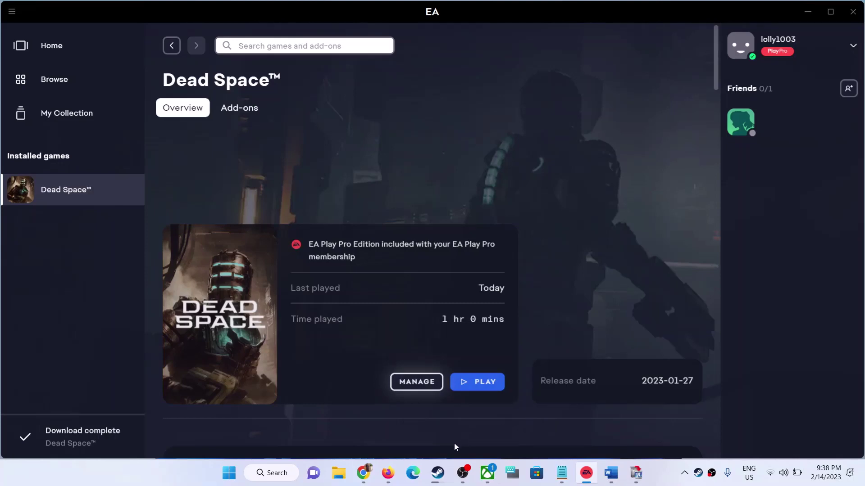
# View Call of Duty's LOCAL FILES page in Steam Properties, then return to the Word notes.
pyautogui.click(439, 474)
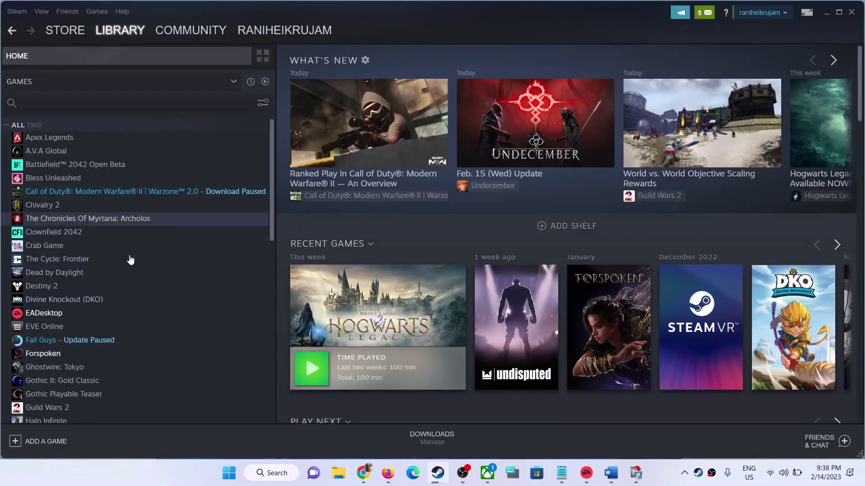
pyautogui.rightClick(142, 194)
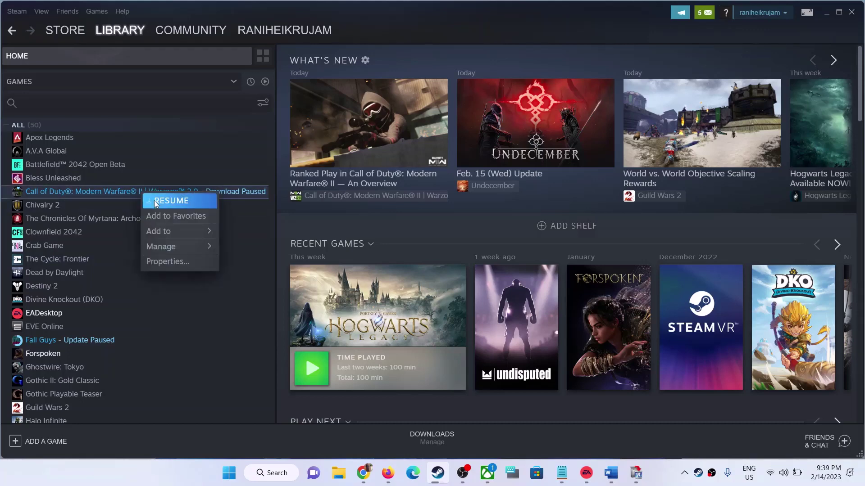
pyautogui.click(156, 260)
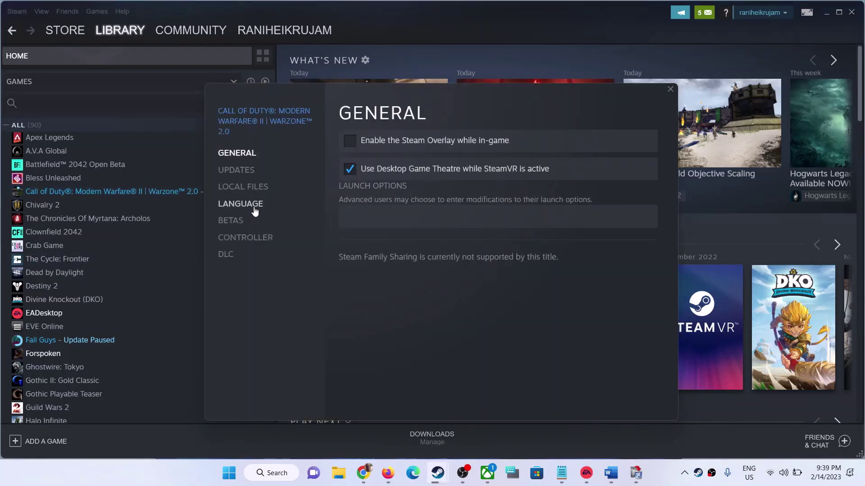
pyautogui.click(243, 192)
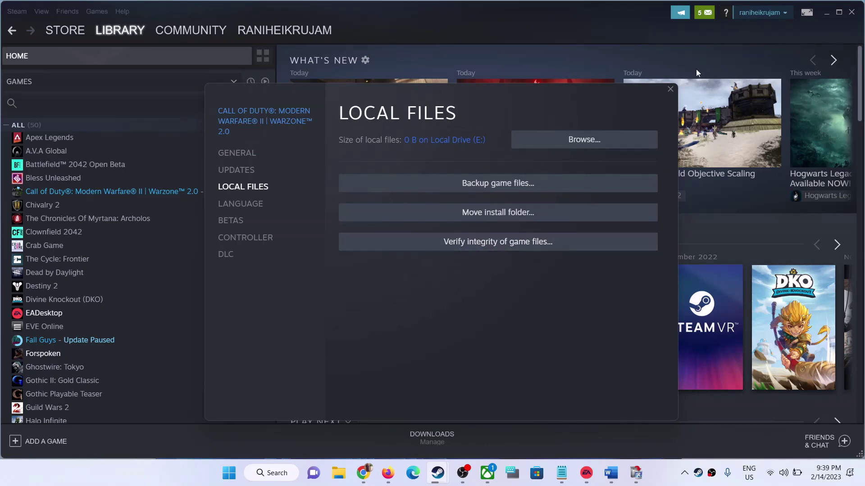
pyautogui.click(672, 88)
pyautogui.click(611, 473)
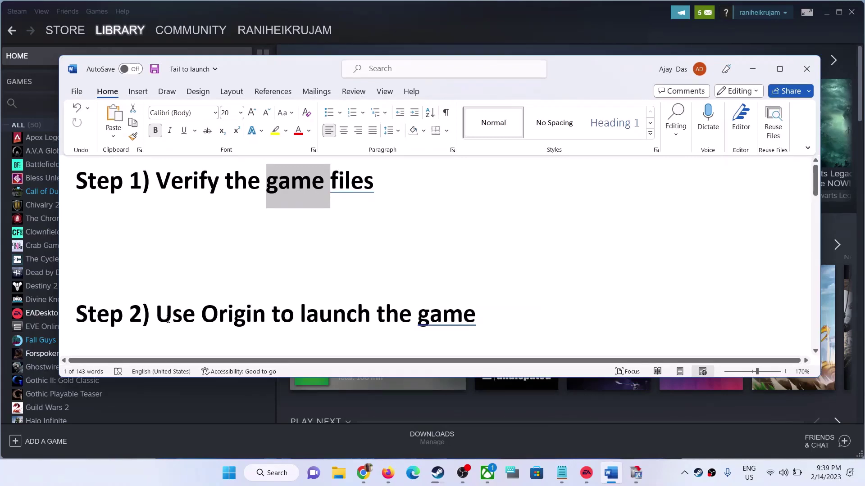
# Highlight 'Use Origin to launch the' in Step 2, then switch to Chrome's 'download ea app' results.
pyautogui.moveTo(166, 319); pyautogui.dragTo(399, 318)
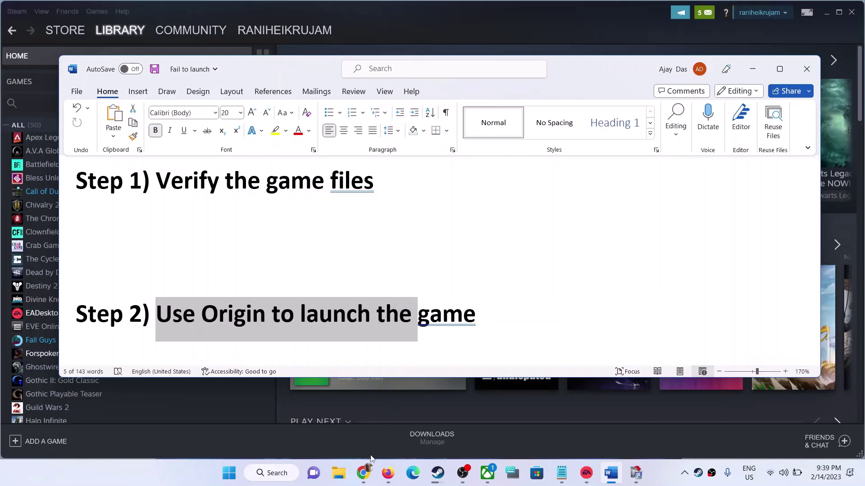
pyautogui.click(363, 473)
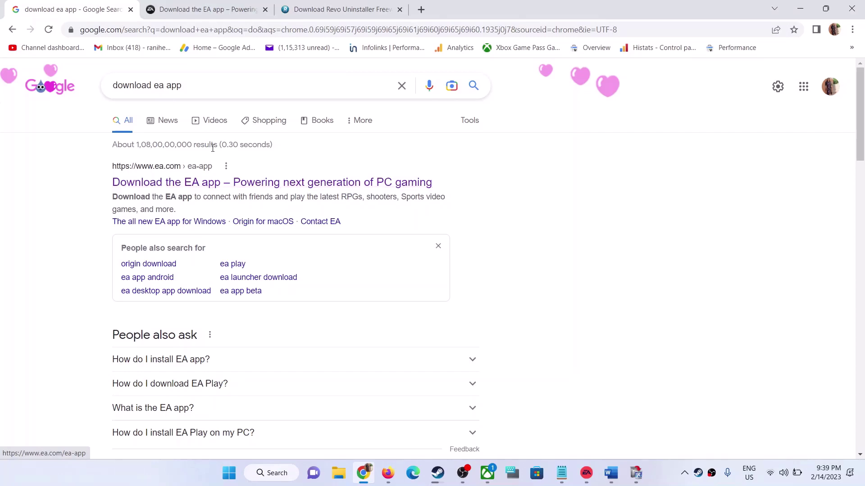
# Copy the 'Download Origin for Mac' link address from EA's Download the EA app page.
pyautogui.click(214, 11)
pyautogui.scroll(10, 318, 164)
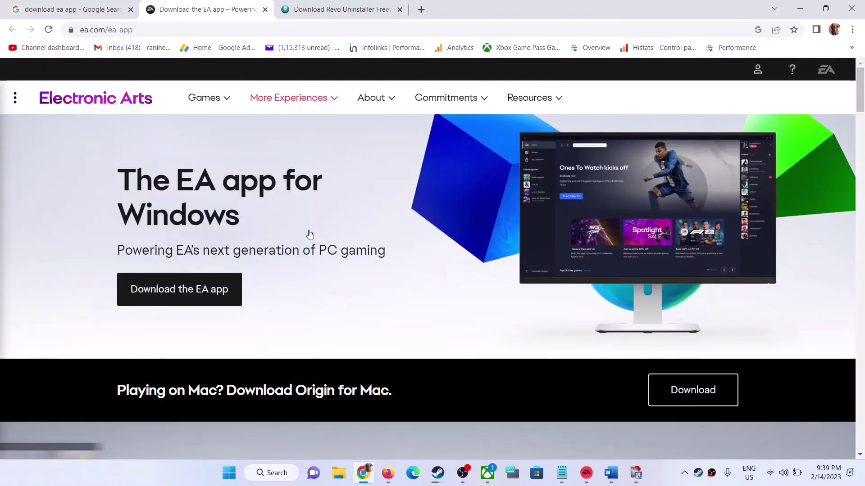
pyautogui.scroll(-10, 311, 232)
pyautogui.scroll(-12, 314, 236)
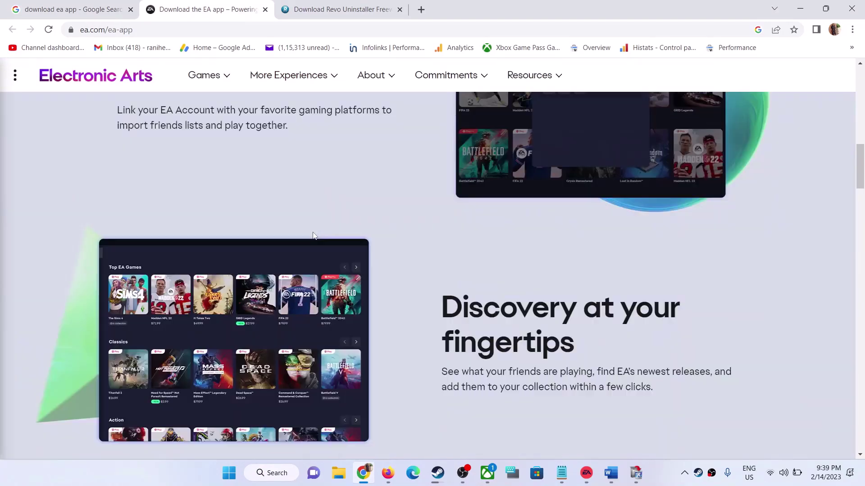
pyautogui.scroll(-1, 314, 235)
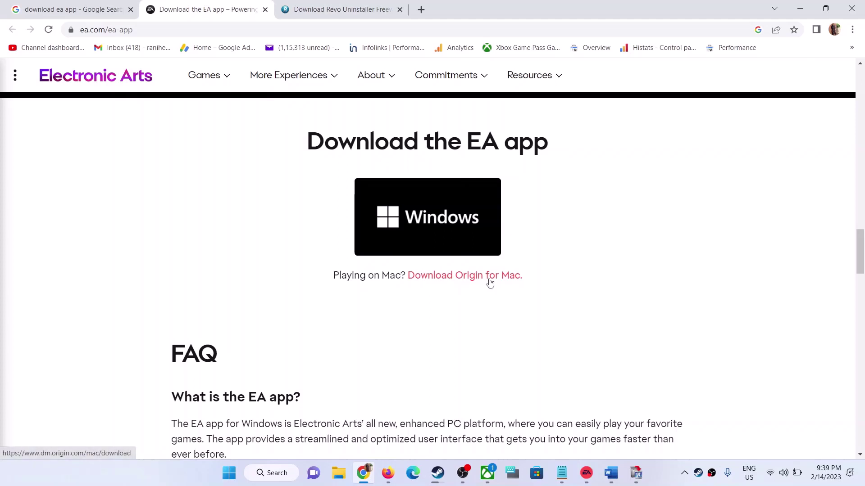
pyautogui.rightClick(472, 281)
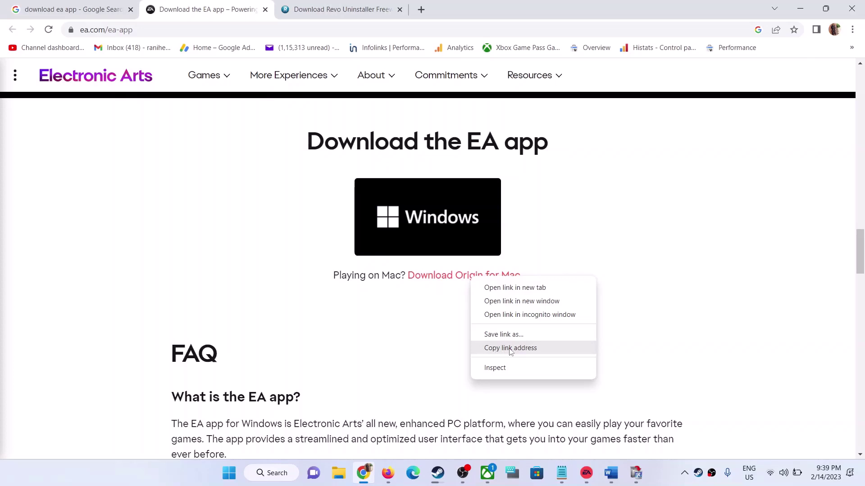
pyautogui.click(507, 349)
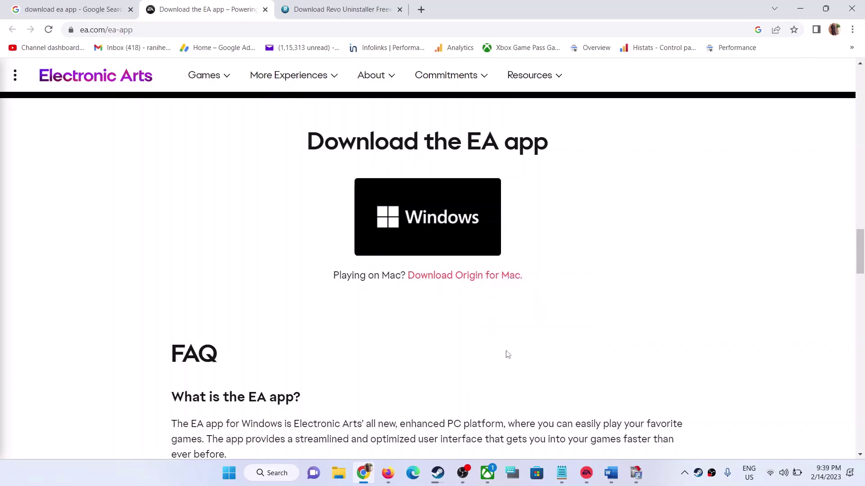
# Paste the Origin link into a new tab and change 'mac' to 'pc' to download OriginThinSetup.
pyautogui.click(422, 10)
pyautogui.hotkey('ctrl', 'v')
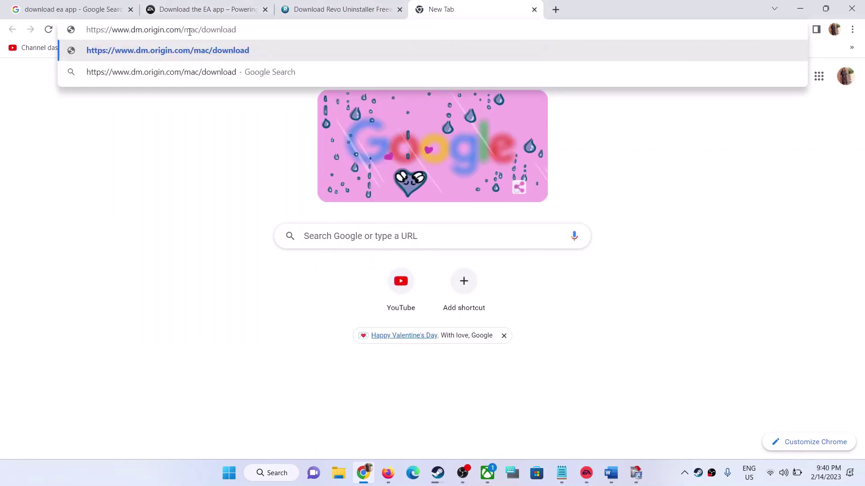
pyautogui.doubleClick(190, 31)
pyautogui.write('p')
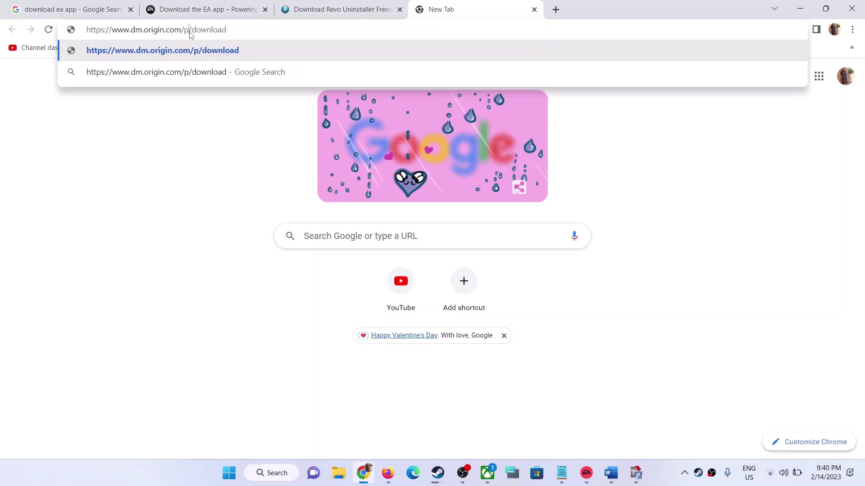
pyautogui.write('c')
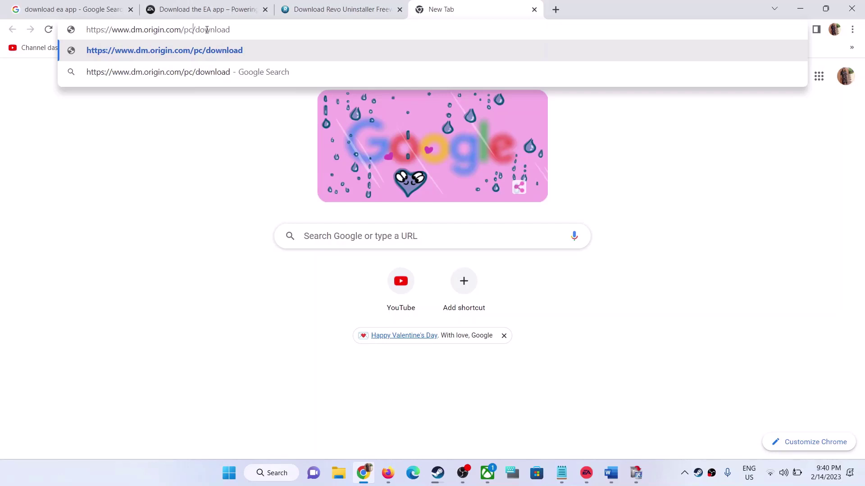
pyautogui.press('Return')
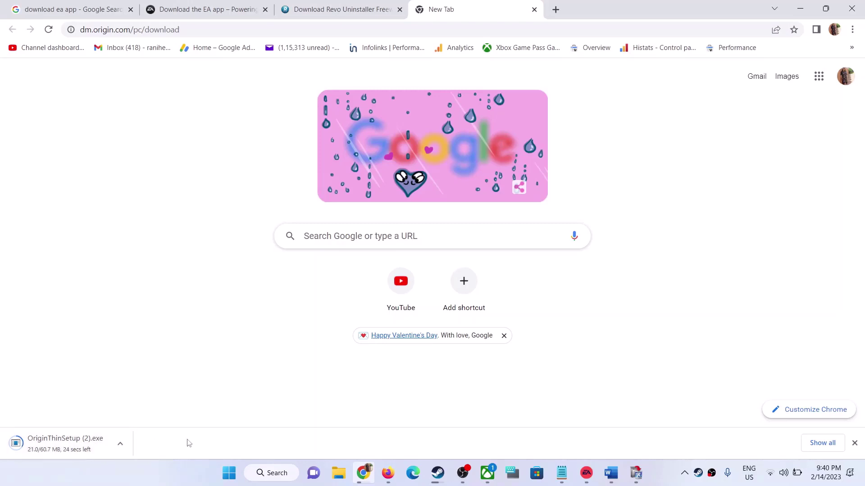
pyautogui.click(224, 476)
pyautogui.write('or')
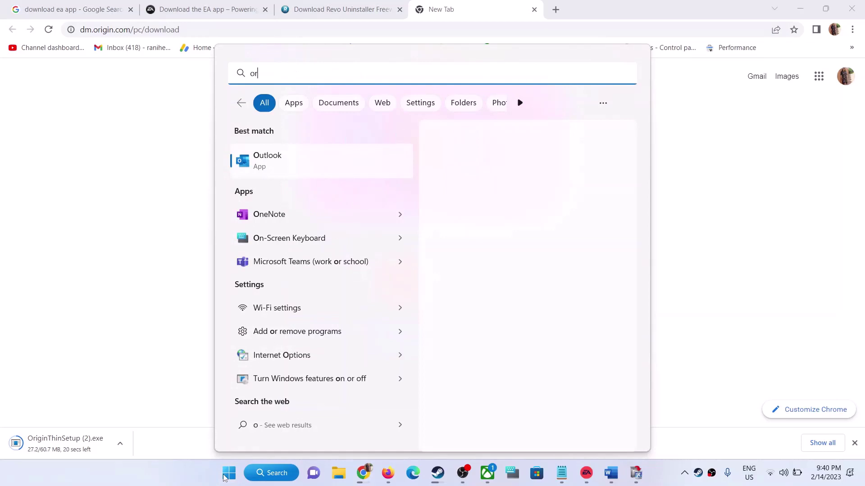
pyautogui.write('igin')
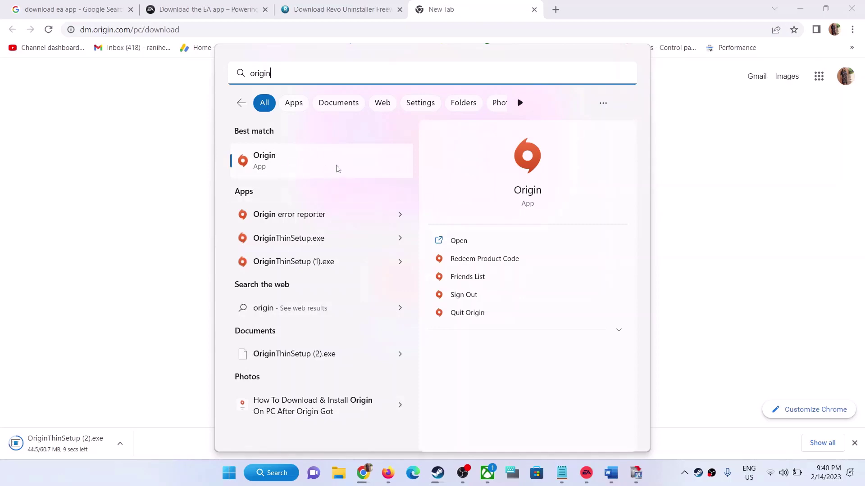
pyautogui.click(692, 268)
# Highlight Step 3 'Reload EA App page' in the Word notes, then return to the EA app.
pyautogui.click(612, 473)
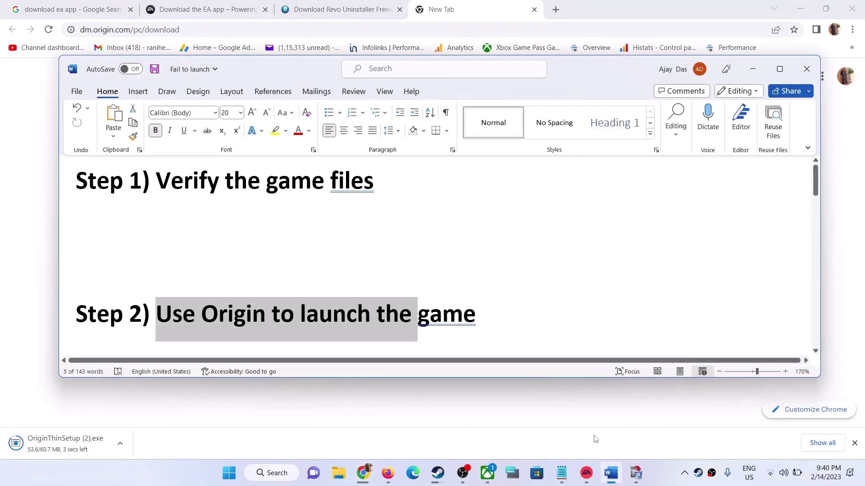
pyautogui.scroll(-5, 385, 286)
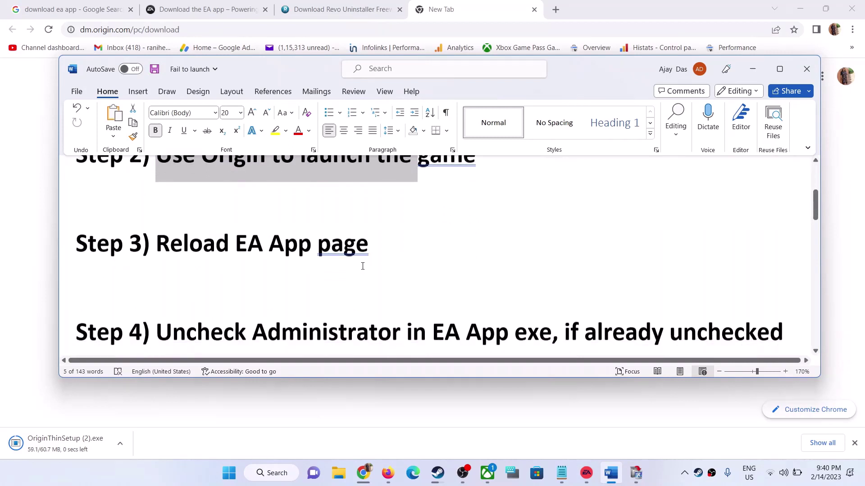
pyautogui.scroll(1, 306, 232)
pyautogui.moveTo(158, 273); pyautogui.dragTo(339, 270)
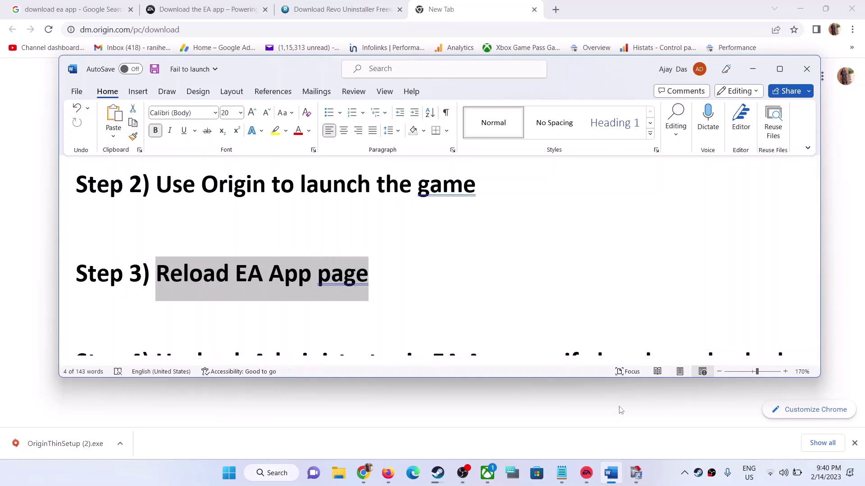
pyautogui.click(586, 471)
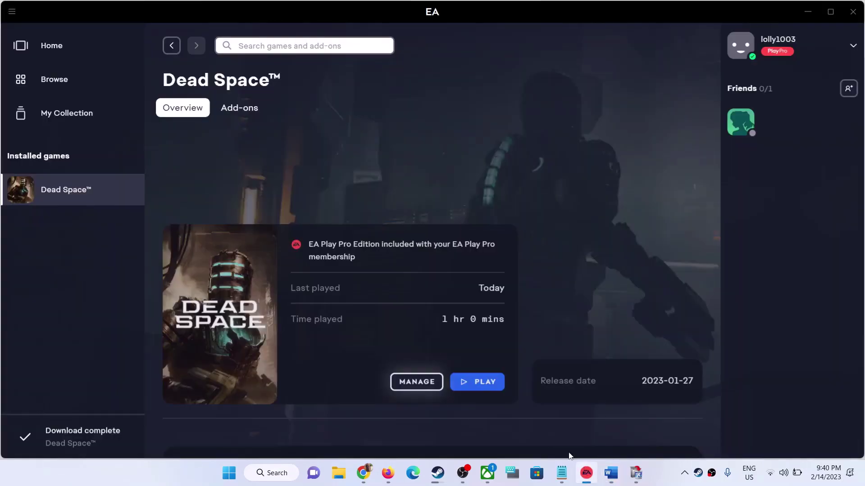
# Reload the Dead Space page through the main menu's View > Reload page.
pyautogui.click(11, 13)
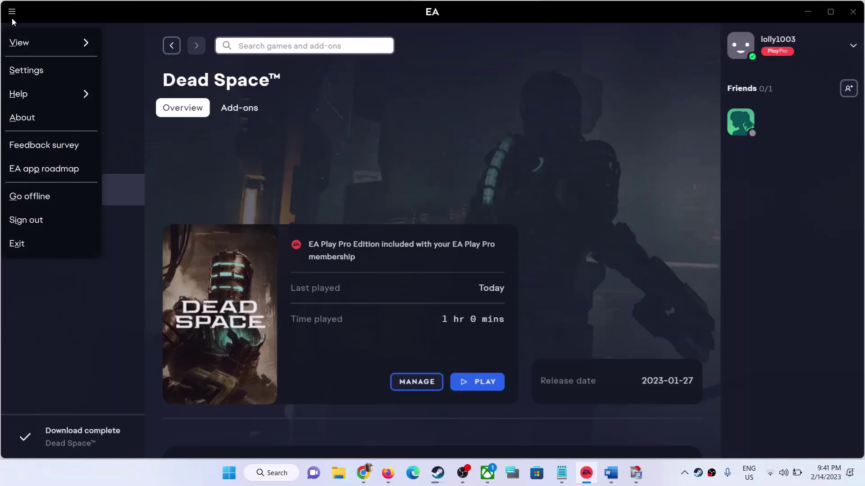
pyautogui.moveTo(24, 48)
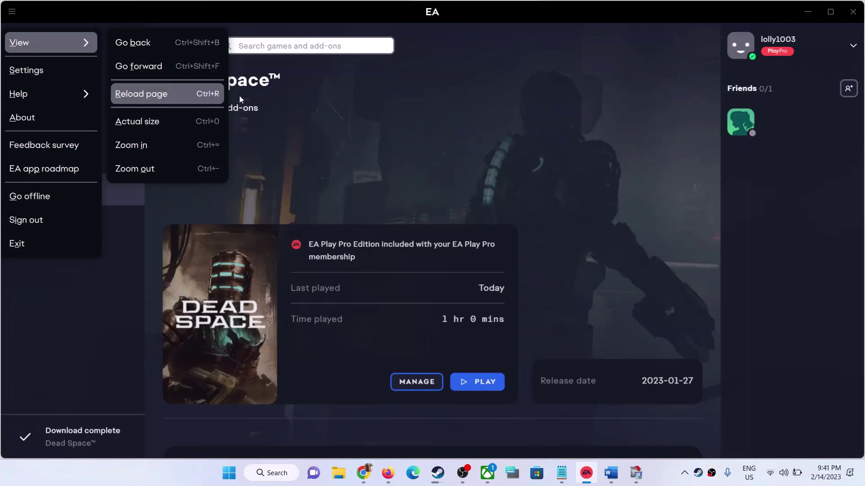
pyautogui.click(258, 98)
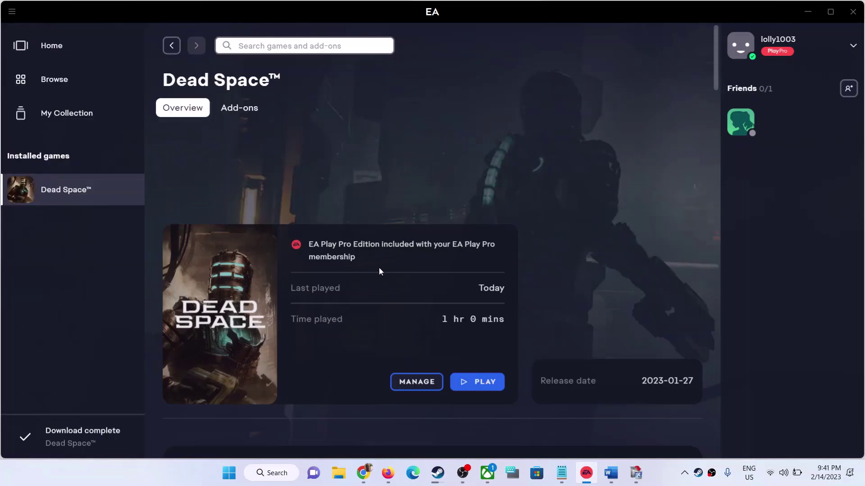
# Read Step 4 and its EA Desktop paths in the Word notes, then launch File Explorer.
pyautogui.click(609, 474)
pyautogui.scroll(-2, 325, 324)
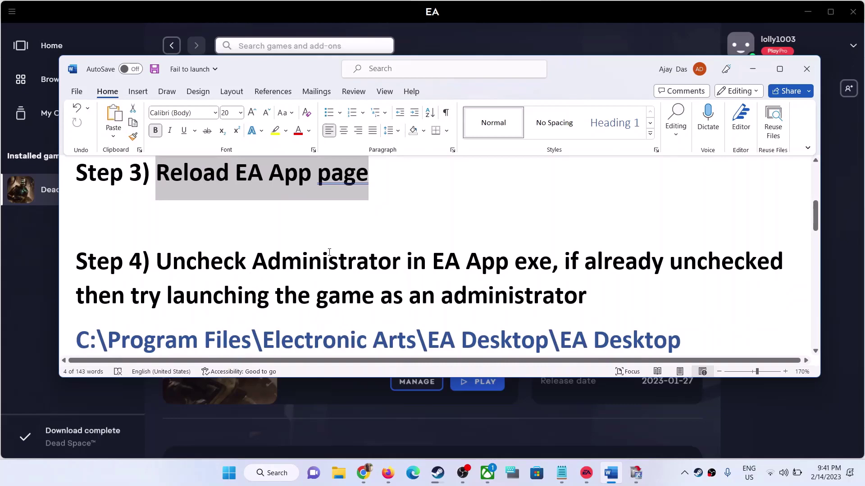
pyautogui.moveTo(446, 262); pyautogui.dragTo(514, 264)
pyautogui.scroll(-2, 458, 269)
pyautogui.scroll(-2, 458, 269)
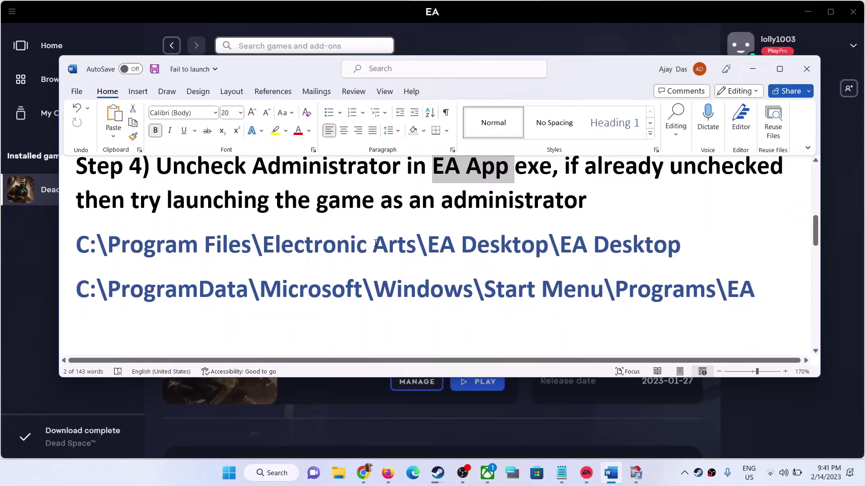
pyautogui.click(338, 473)
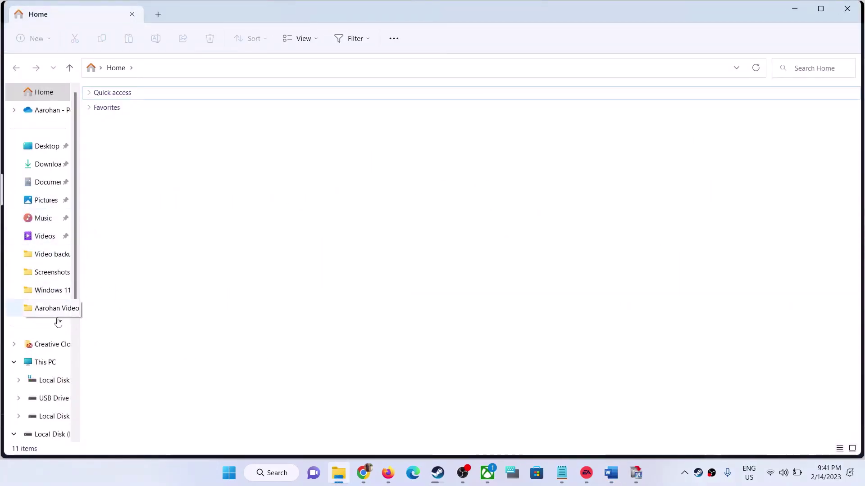
# Browse to C:\Program Files\Electronic Arts\EA Desktop\EA Desktop and select the EADesktop application.
pyautogui.click(41, 362)
pyautogui.click(152, 134)
pyautogui.doubleClick(152, 132)
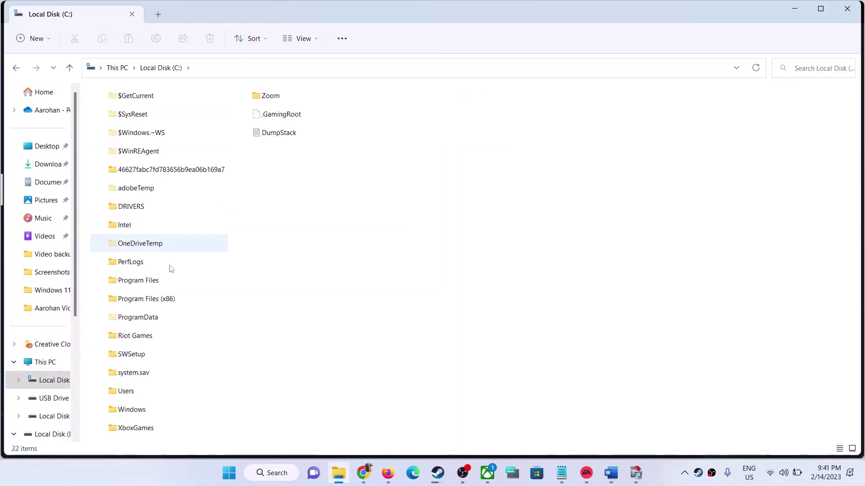
pyautogui.click(170, 304)
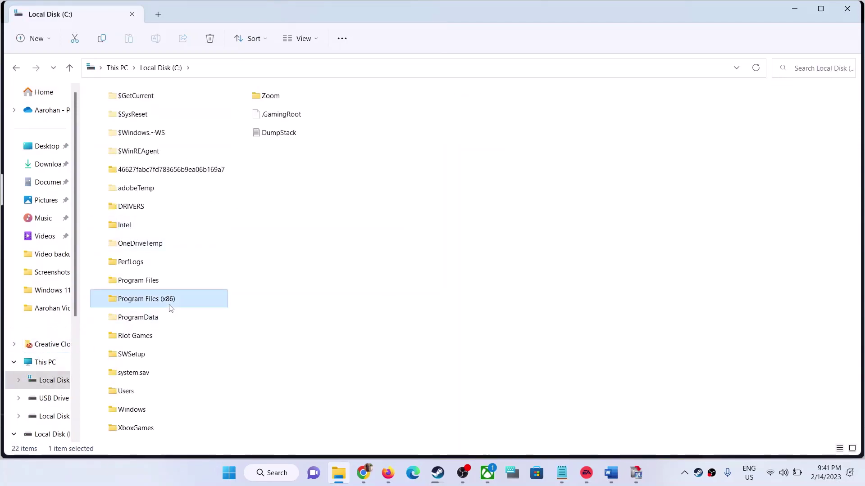
pyautogui.doubleClick(151, 287)
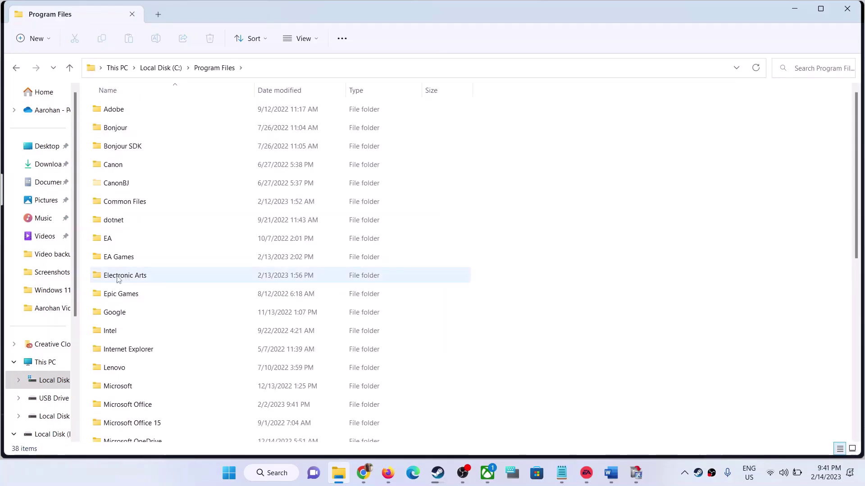
pyautogui.doubleClick(135, 280)
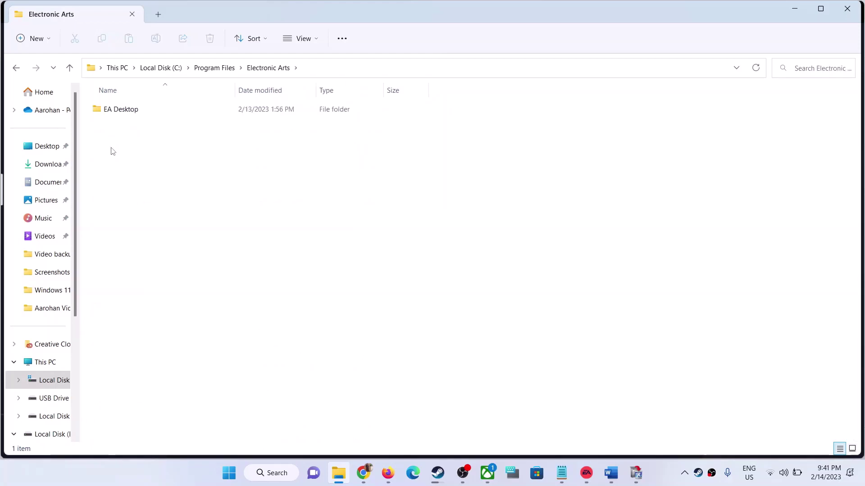
pyautogui.doubleClick(126, 112)
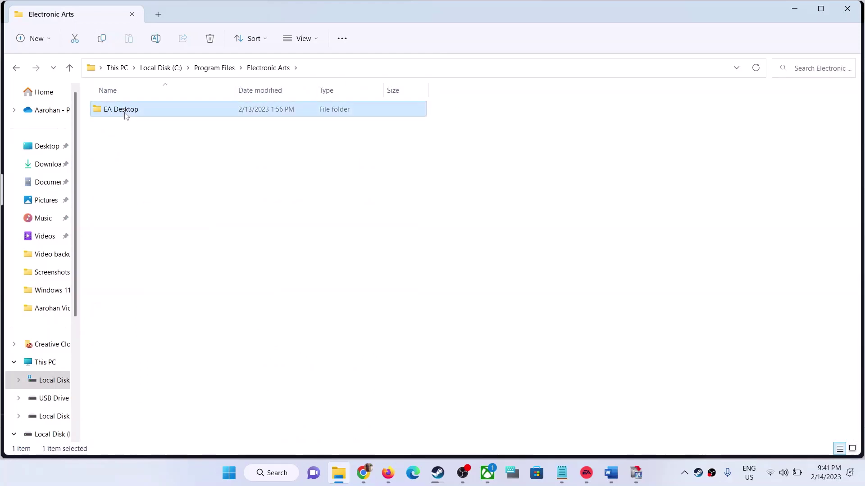
pyautogui.doubleClick(121, 113)
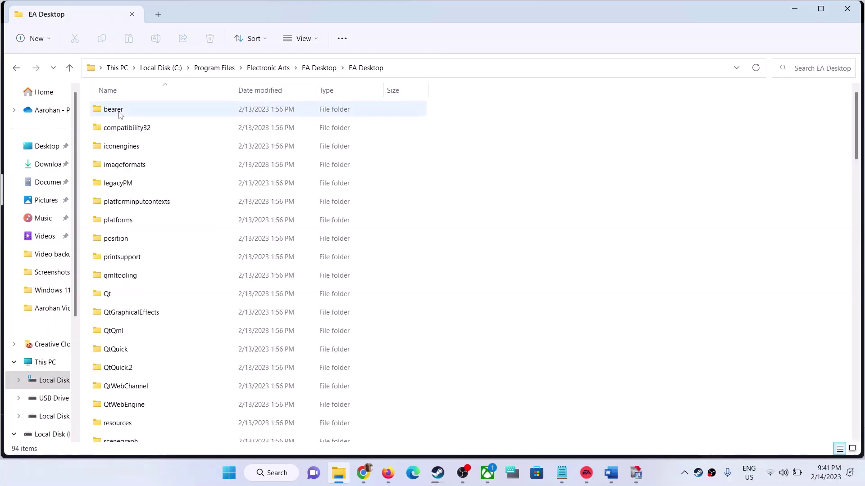
pyautogui.scroll(-7, 161, 273)
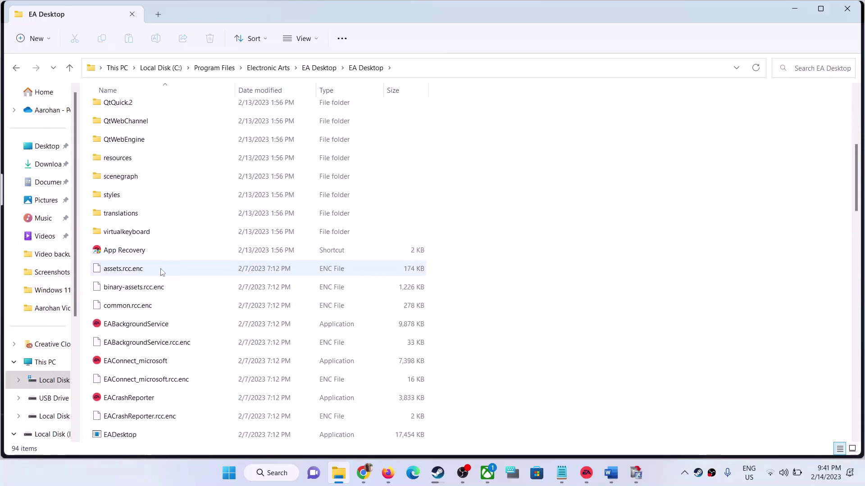
pyautogui.scroll(-2, 161, 273)
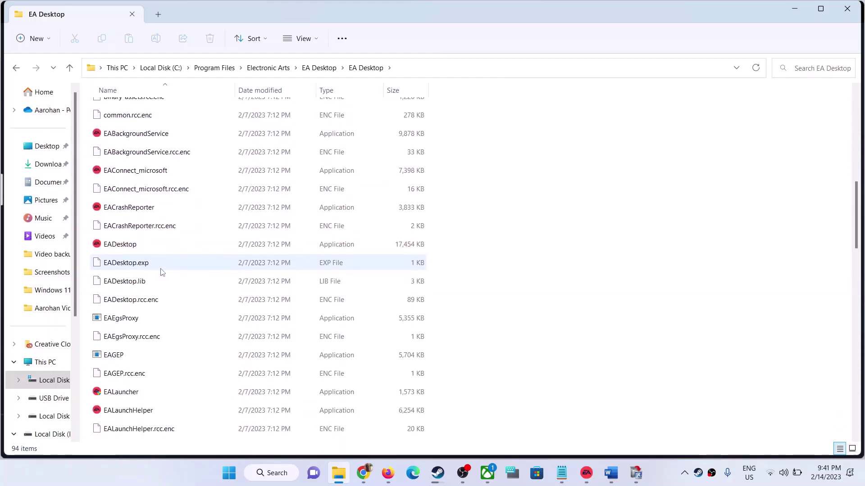
pyautogui.click(124, 248)
pyautogui.scroll(-1, 124, 245)
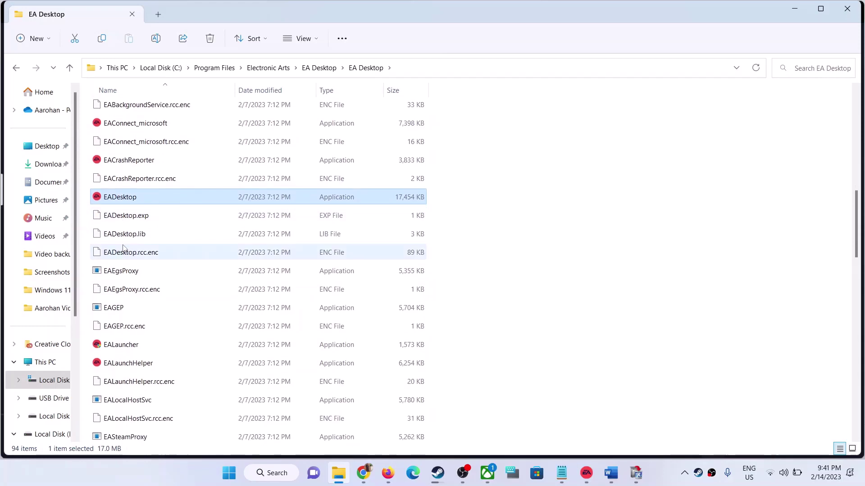
pyautogui.rightClick(119, 201)
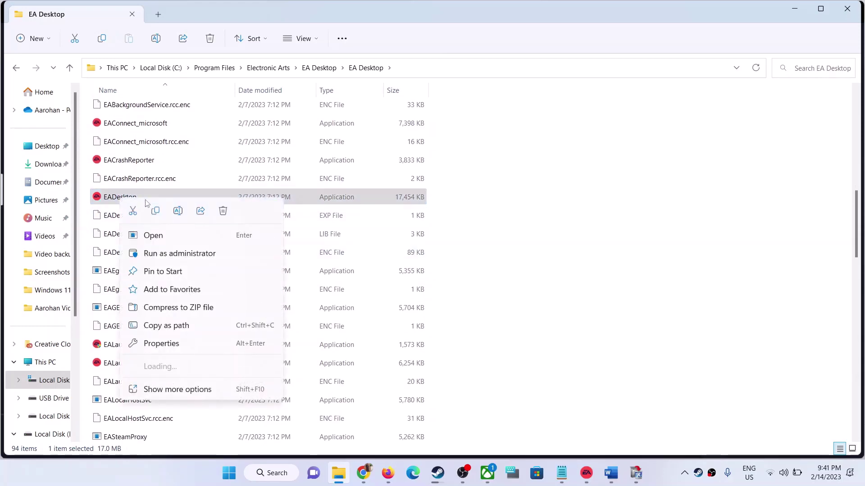
pyautogui.click(174, 343)
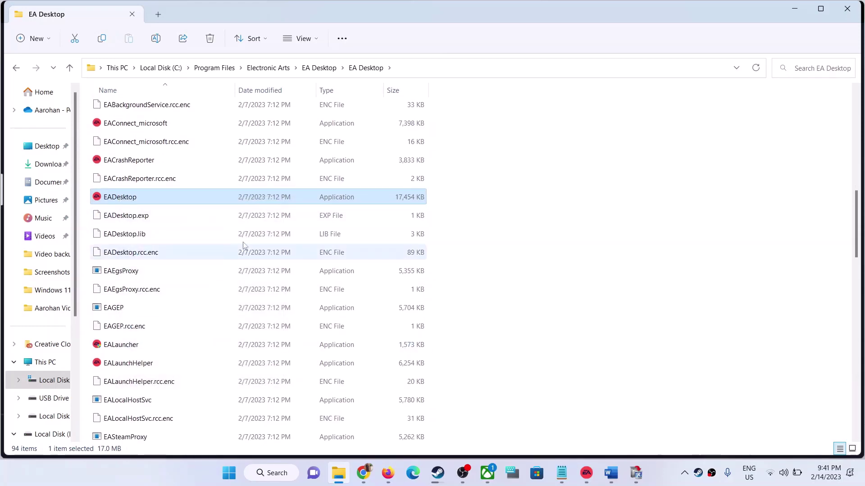
pyautogui.click(230, 179)
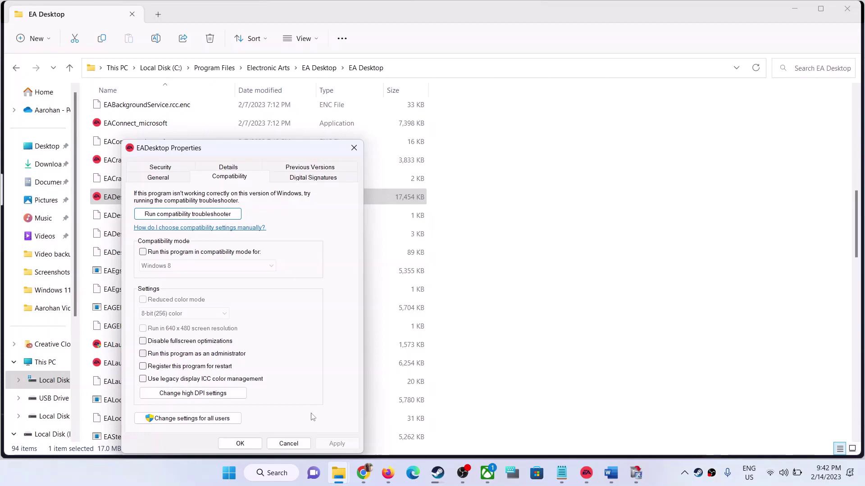
pyautogui.click(257, 445)
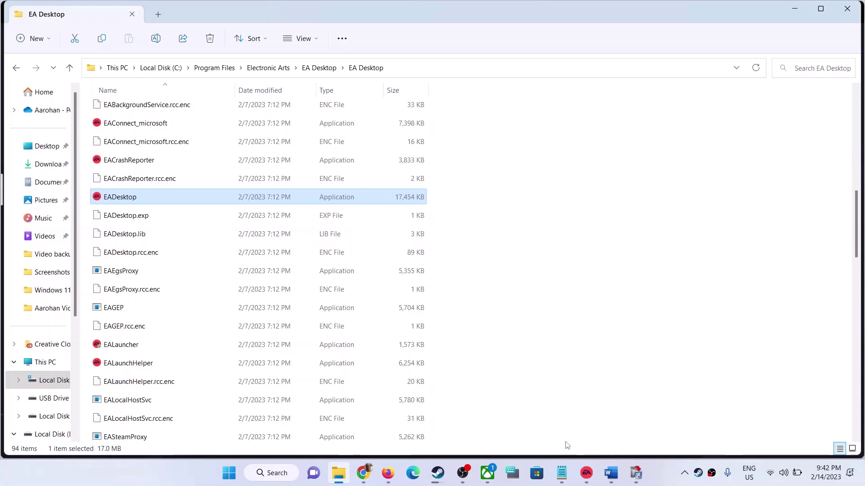
pyautogui.click(586, 473)
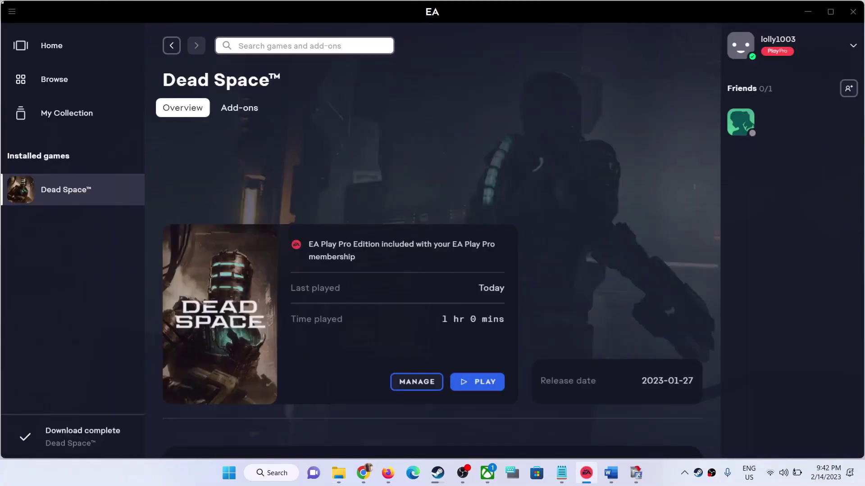
# Dismiss the EA app's main menu and minimize the app, bringing back the EA Desktop folder.
pyautogui.click(11, 14)
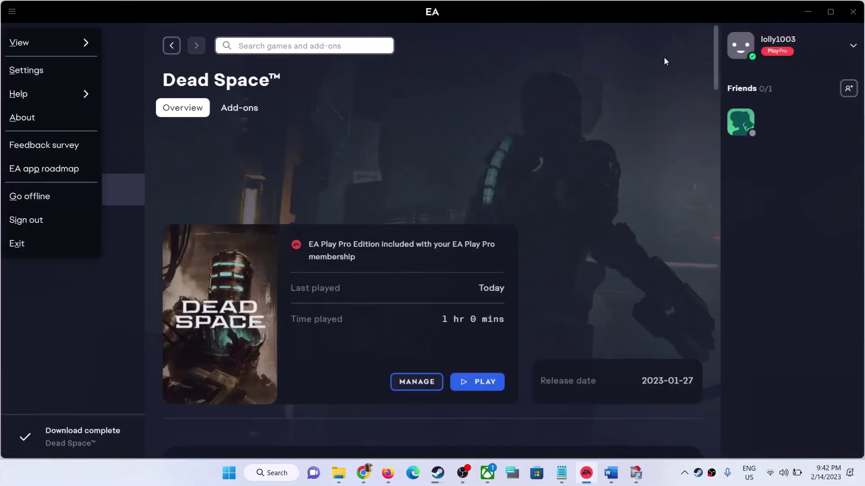
pyautogui.click(804, 17)
pyautogui.click(806, 17)
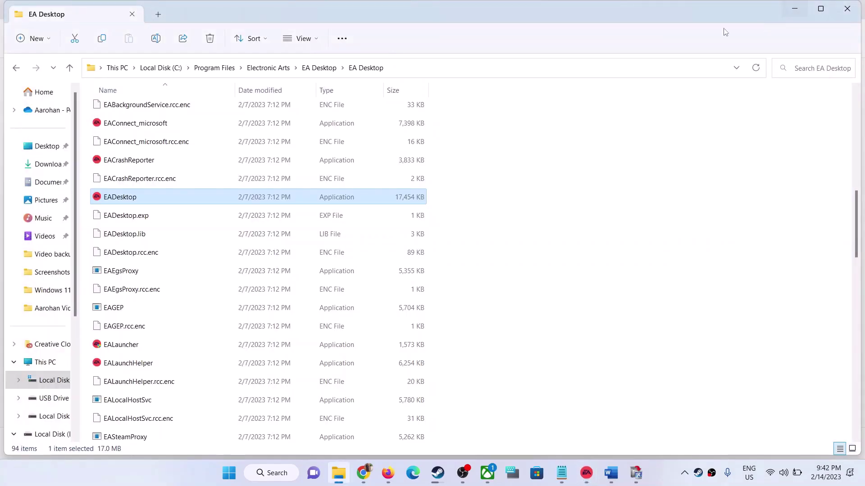